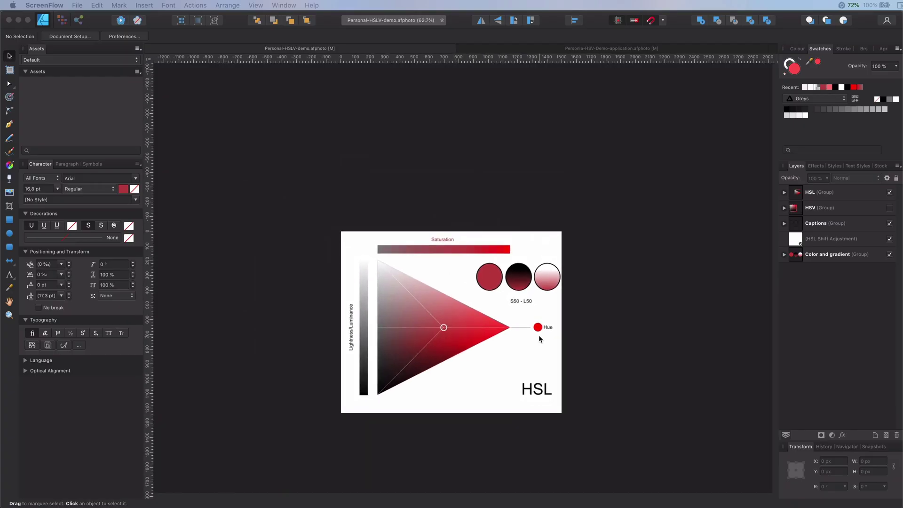
scroll(538, 335, "up", 10)
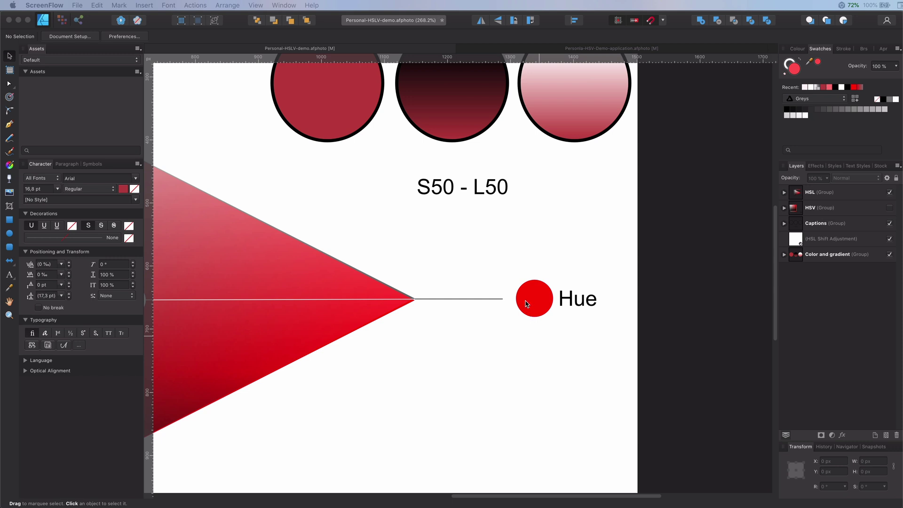
left_click(515, 318)
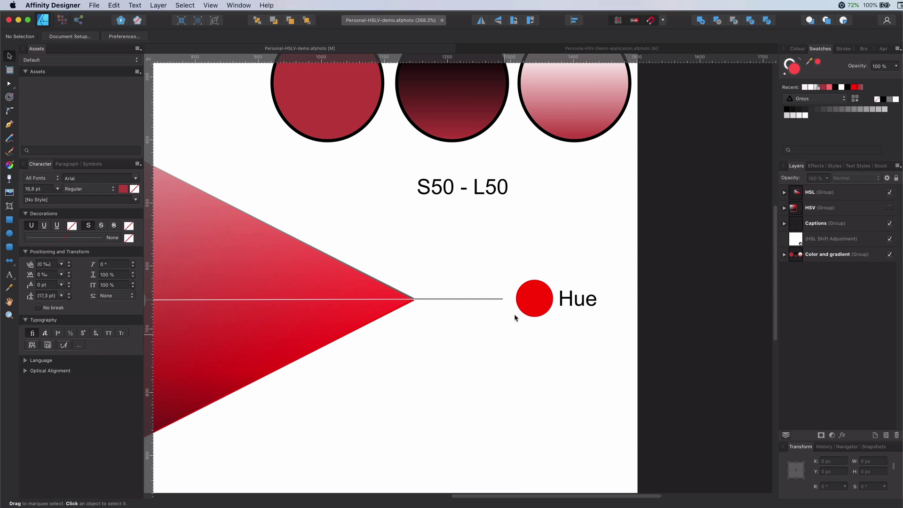
key("space")
left_click_drag(484, 263, 539, 343)
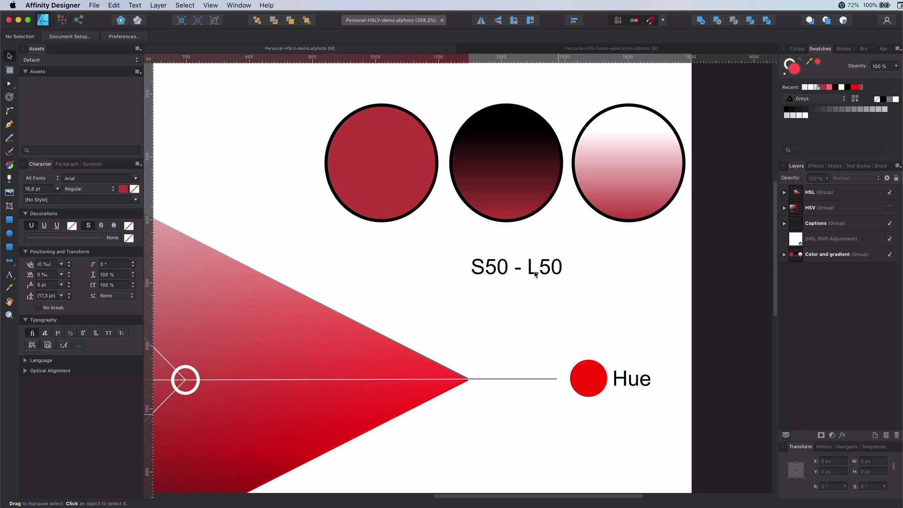
scroll(456, 316, "down", 5)
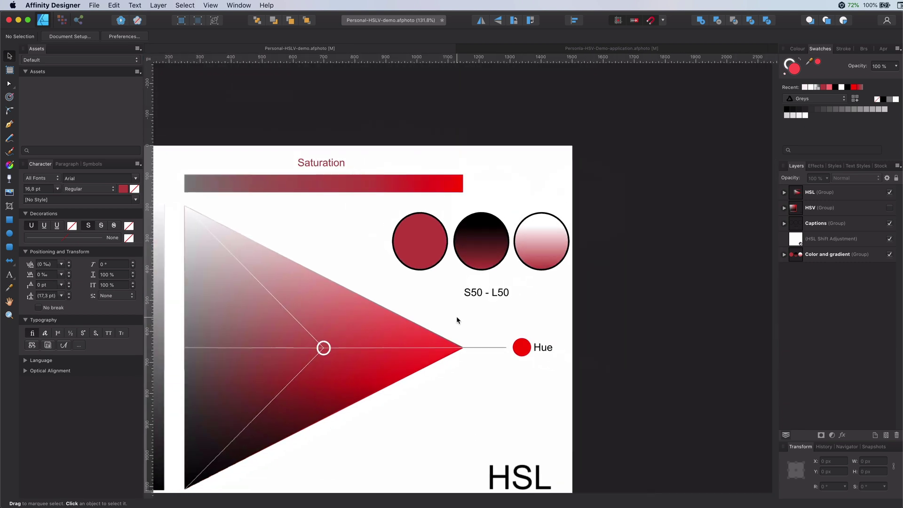
scroll(449, 321, "down", 2)
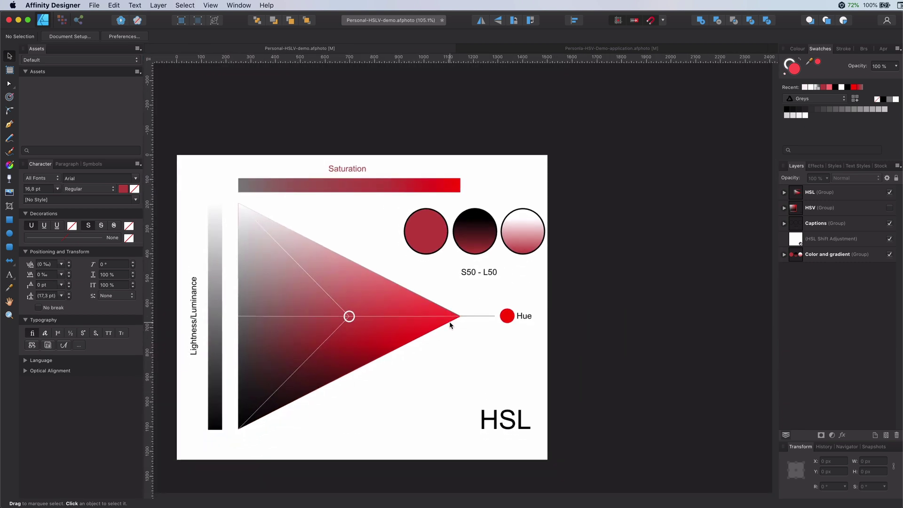
- Sweep the HSL Shift saturation to -100%, then 100%, then back toward zero
double_click(797, 241)
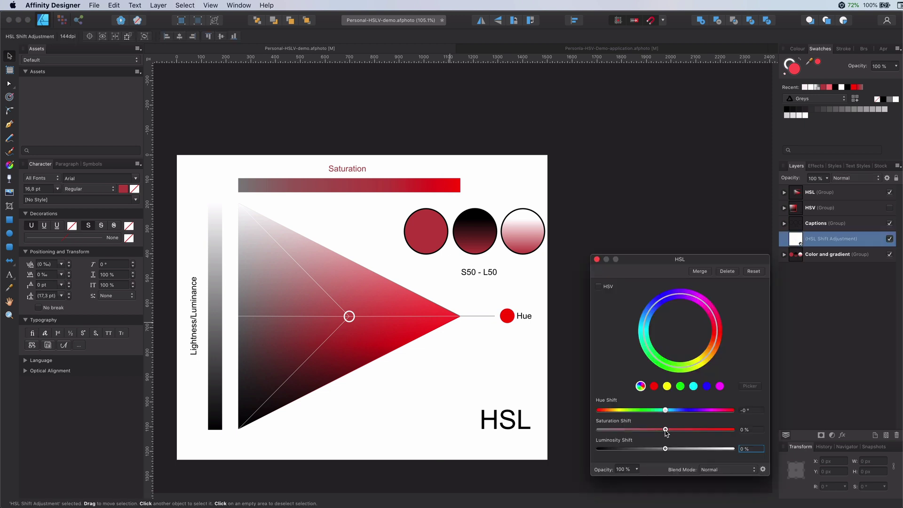
mouse_move(666, 431)
left_mouse_down()
mouse_move(681, 431)
mouse_move(637, 431)
mouse_move(704, 432)
mouse_move(624, 431)
mouse_move(726, 431)
mouse_move(559, 427)
left_mouse_up()
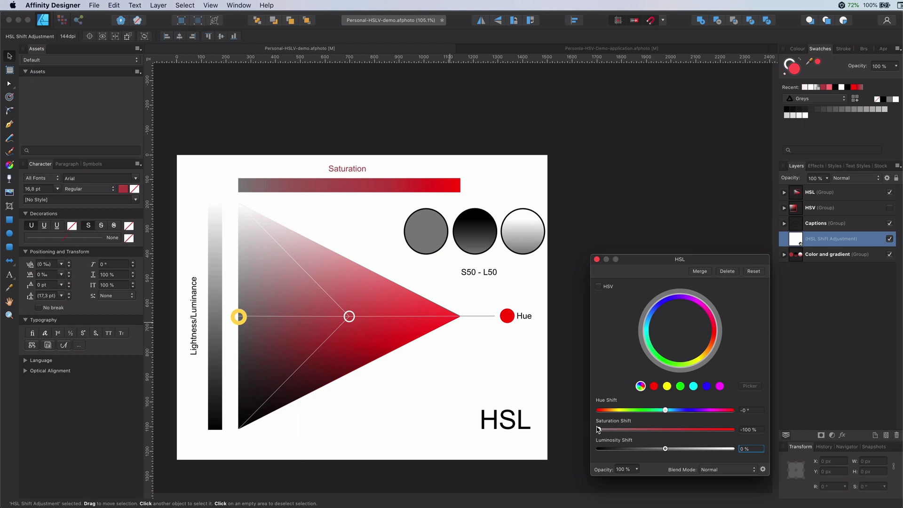
left_click_drag(599, 429, 746, 438)
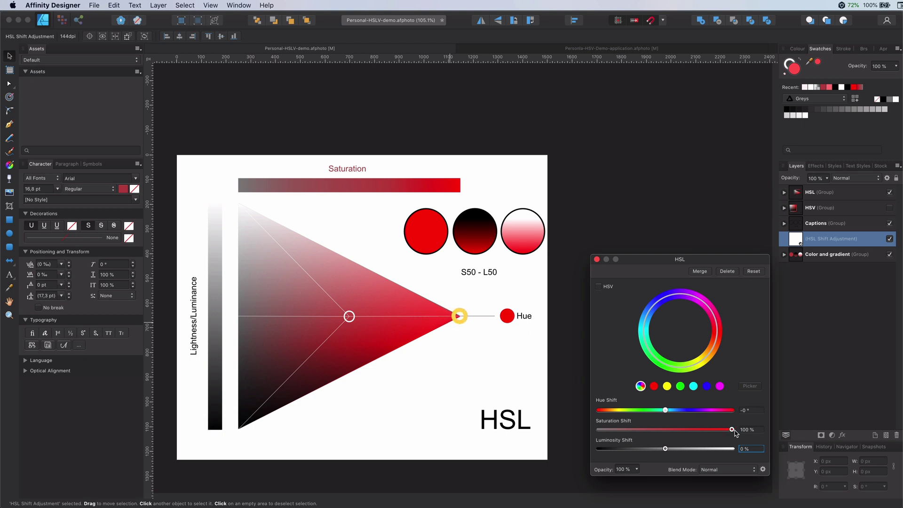
mouse_move(733, 431)
left_mouse_down()
mouse_move(665, 431)
mouse_move(680, 450)
mouse_move(694, 450)
mouse_move(638, 450)
mouse_move(753, 456)
left_mouse_up()
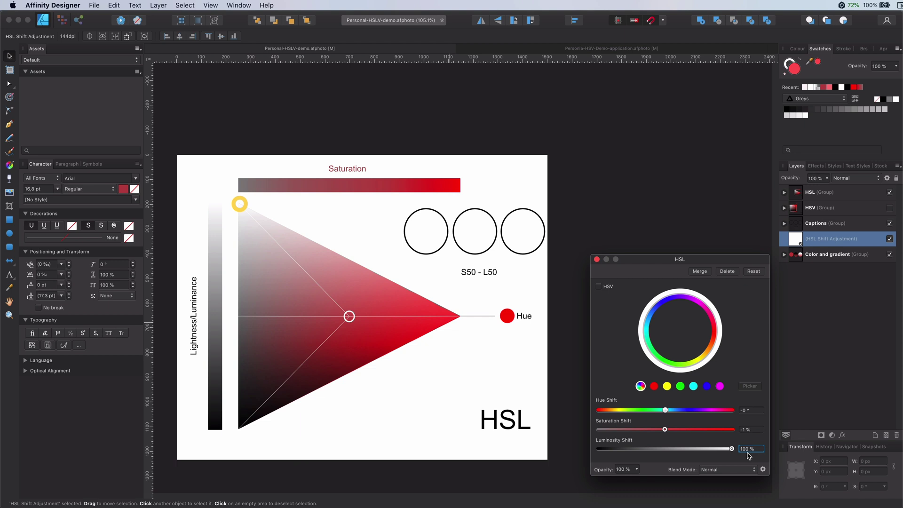
- Drop the luminosity shift to -100% to blacken the circles, then return it to about 1%
left_click_drag(748, 455, 567, 450)
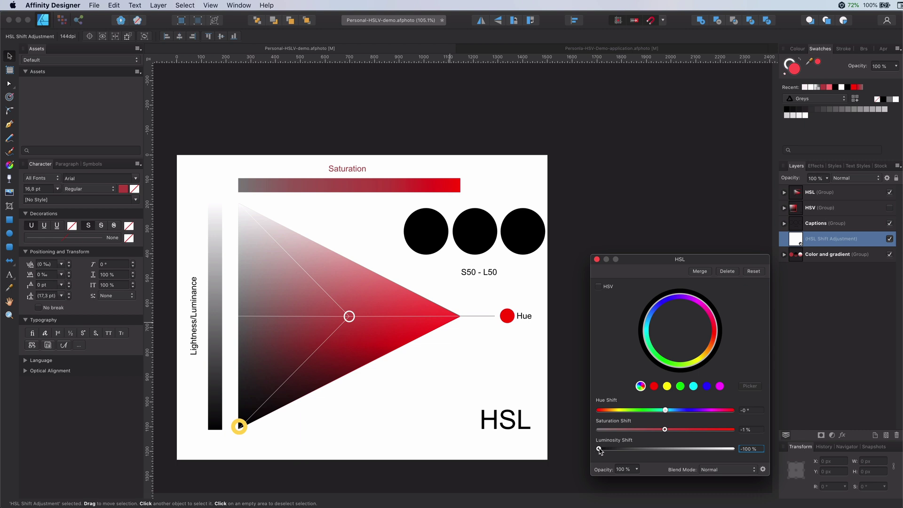
mouse_move(598, 450)
left_mouse_down()
mouse_move(713, 462)
mouse_move(665, 461)
left_mouse_up()
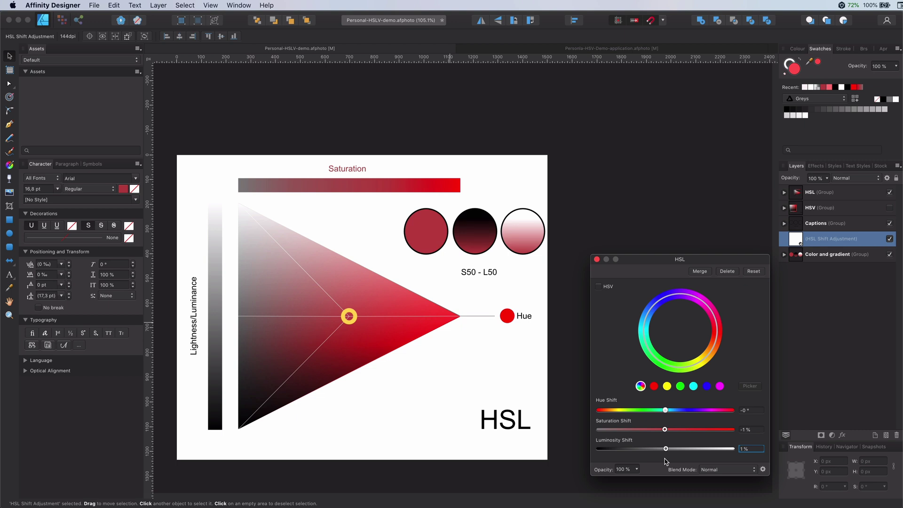
- Switch the HSL Shift adjustment to HSV mode and show the HSV diagram group instead of HSL
left_click(794, 242)
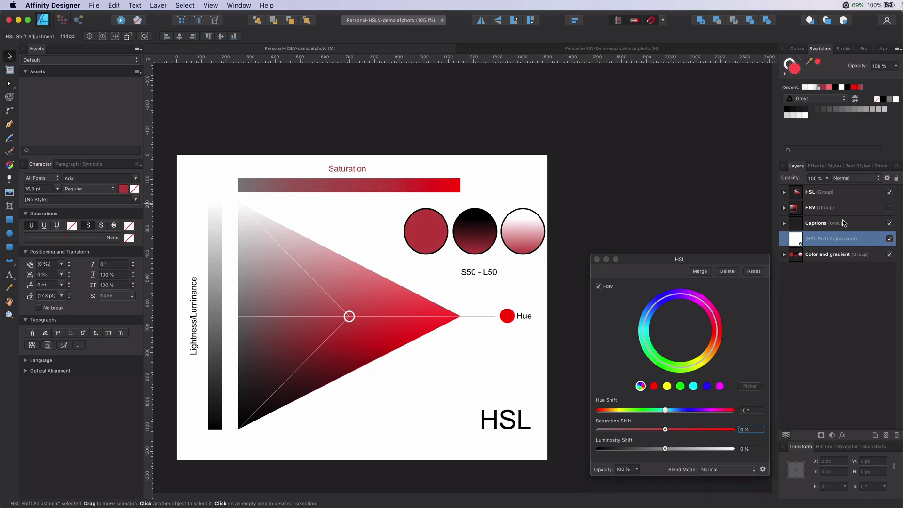
left_click(890, 192)
left_click(890, 208)
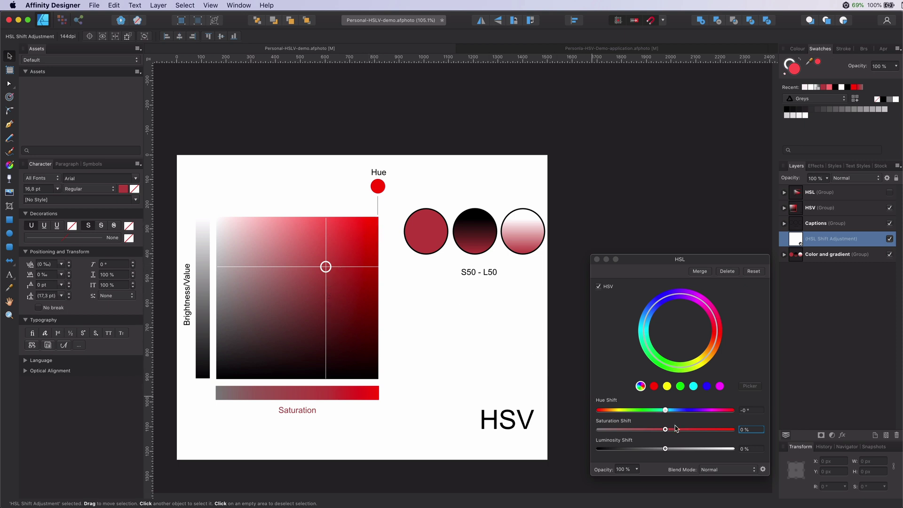
- Sweep the HSV saturation shift up to 100%, down to full grey, and back to about -1%
left_click_drag(665, 431, 723, 433)
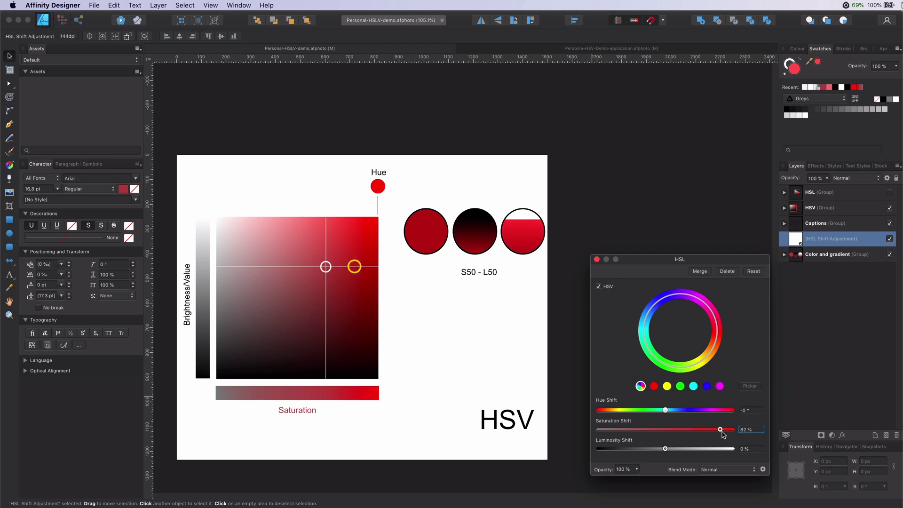
mouse_move(721, 432)
left_mouse_down()
mouse_move(732, 430)
mouse_move(662, 431)
mouse_move(765, 435)
left_mouse_up()
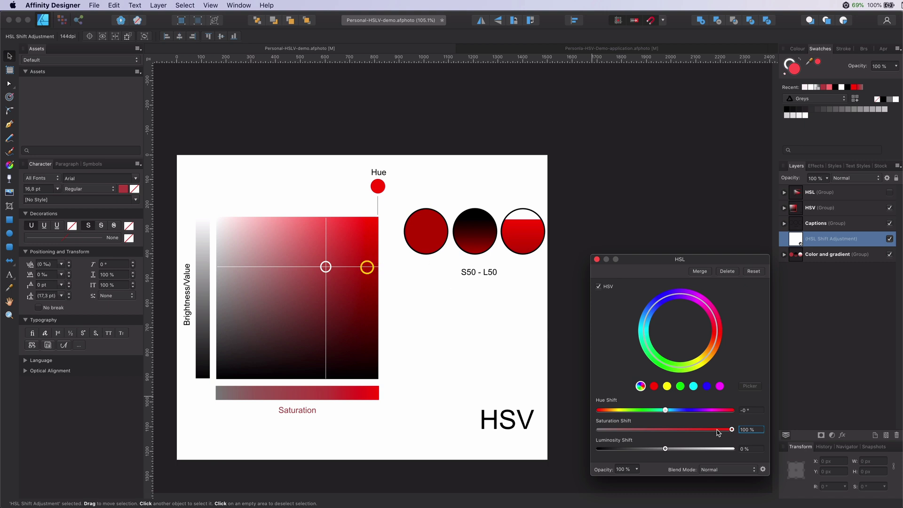
left_click_drag(718, 432, 541, 428)
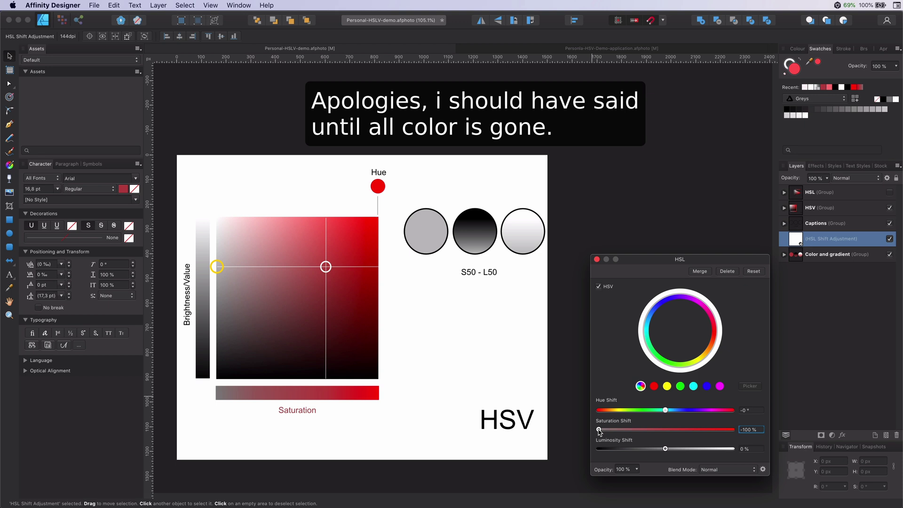
left_click_drag(598, 431, 665, 430)
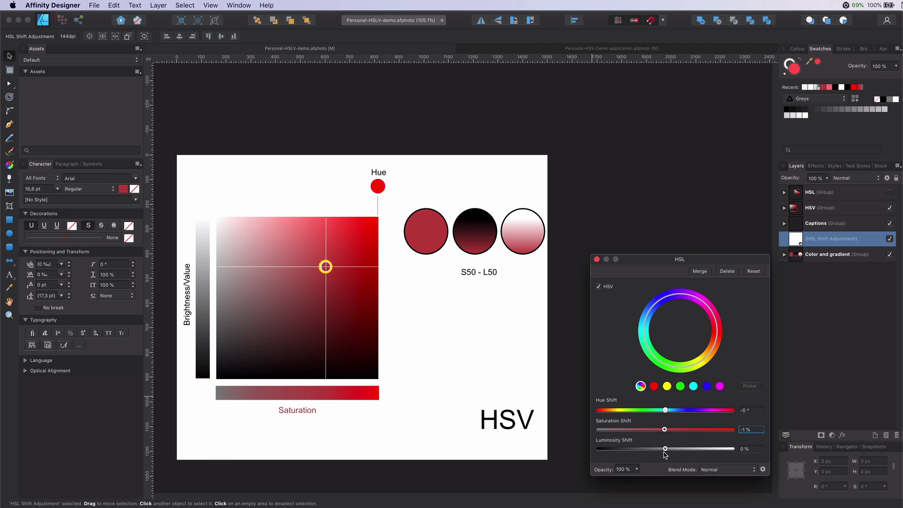
- Sweep the HSV luminosity shift down until the circles go black, then up to 100%
left_click_drag(664, 449, 661, 449)
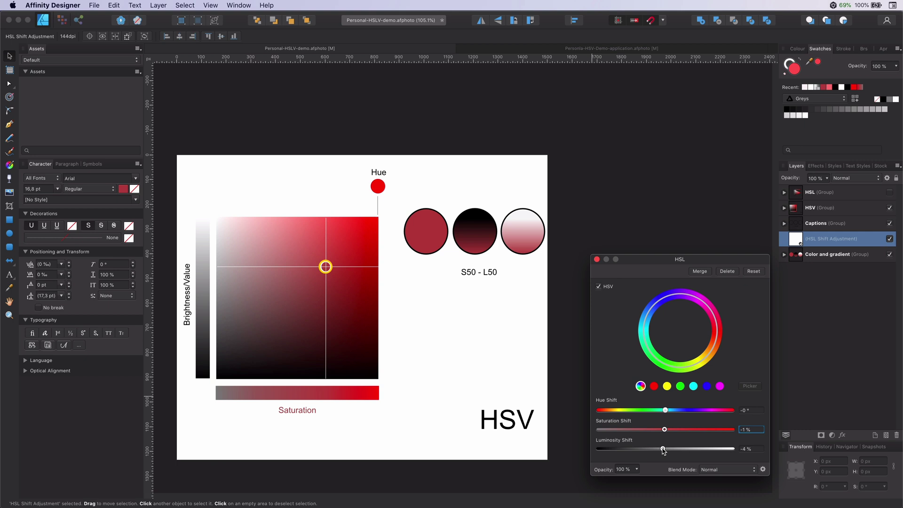
left_click_drag(664, 450, 596, 450)
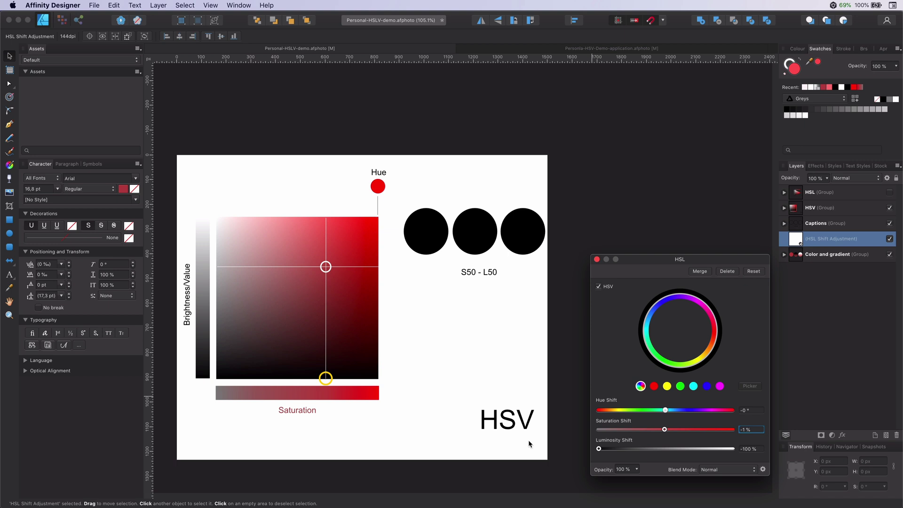
left_click_drag(598, 449, 754, 458)
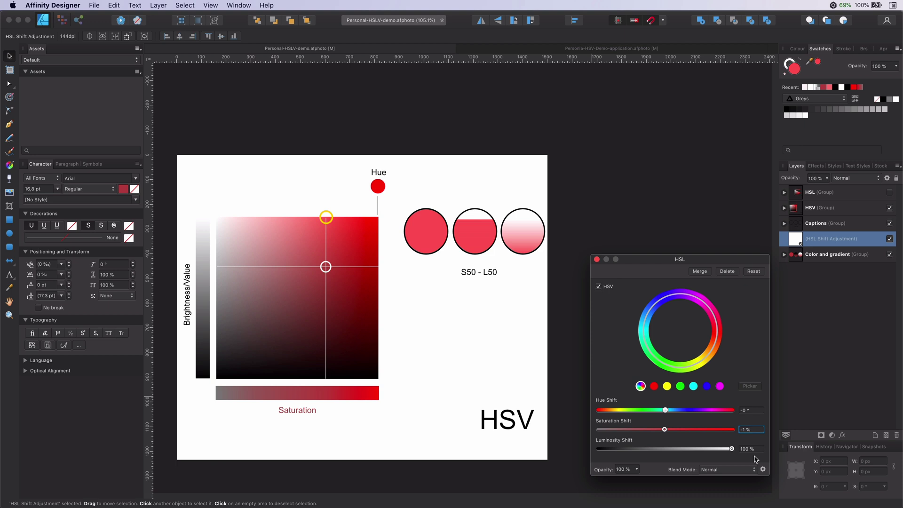
- Close and reopen the HSL Shift adjustment, then lower its luminosity to darken the HSV circles
key("Escape")
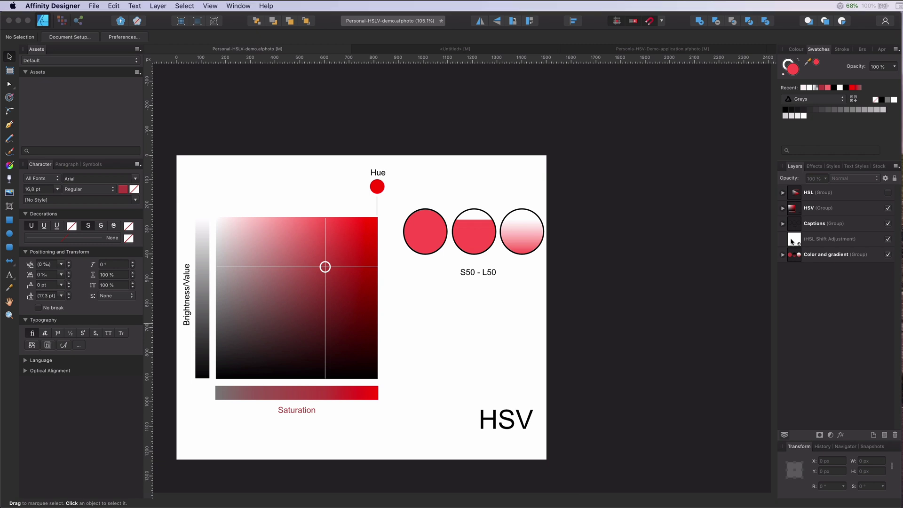
double_click(793, 245)
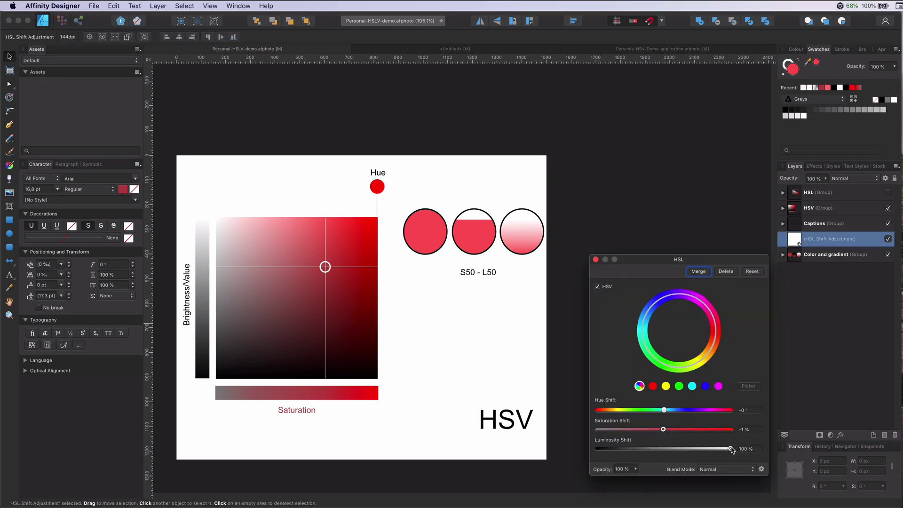
left_click_drag(731, 449, 758, 456)
- In the Untitled circles document, sweep the HSV row's saturation shift from full to none
left_click(596, 260)
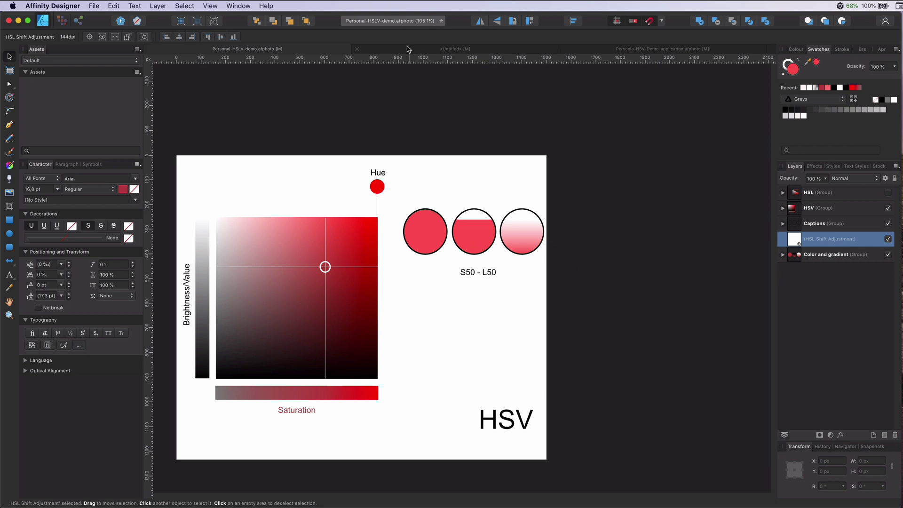
left_click(409, 49)
double_click(804, 223)
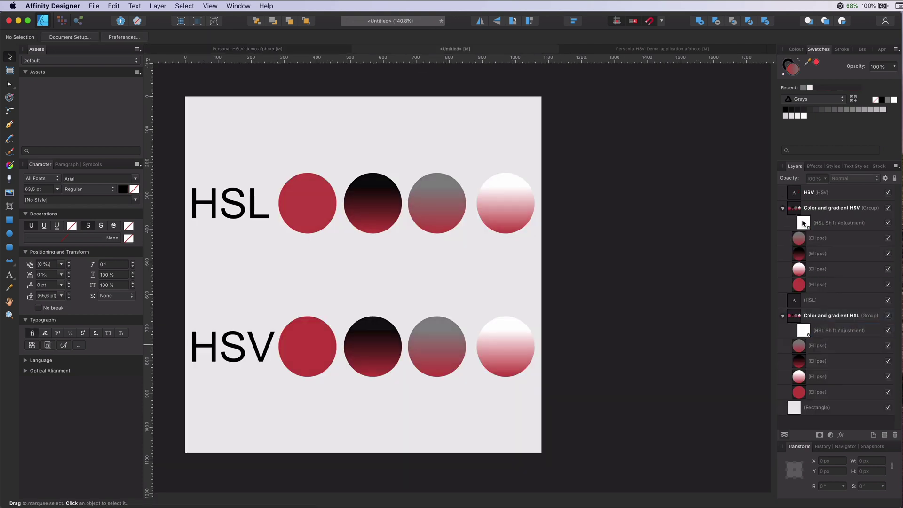
left_click_drag(670, 431, 662, 450)
- Sweep the HSL row's saturation shift from grey to vivid red
left_click(595, 259)
left_click(807, 330)
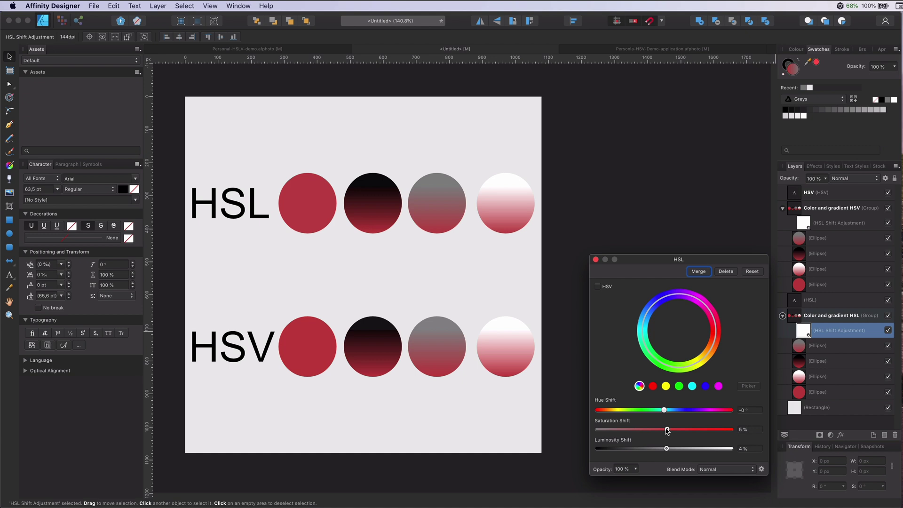
left_click_drag(666, 430, 666, 452)
- Close the HSL settings and duplicate the landscape image layer with Cmd+J
left_click(596, 260)
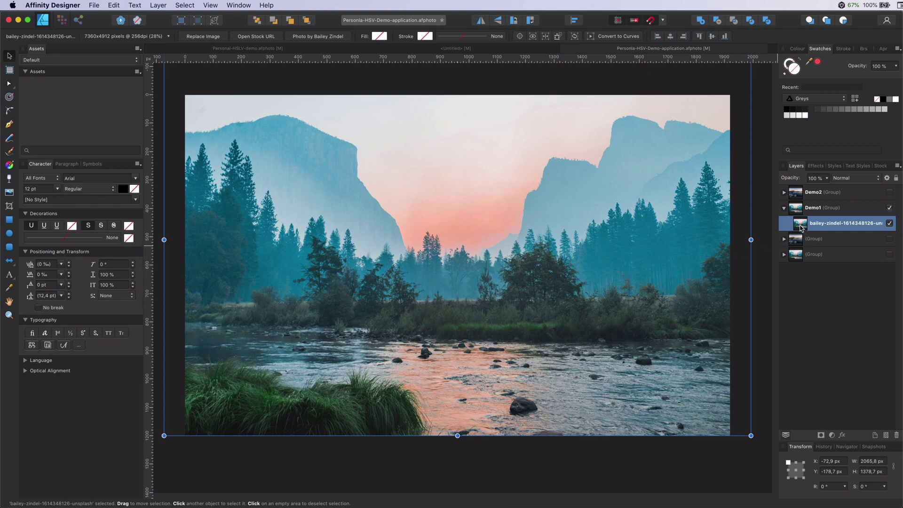
key("super+j")
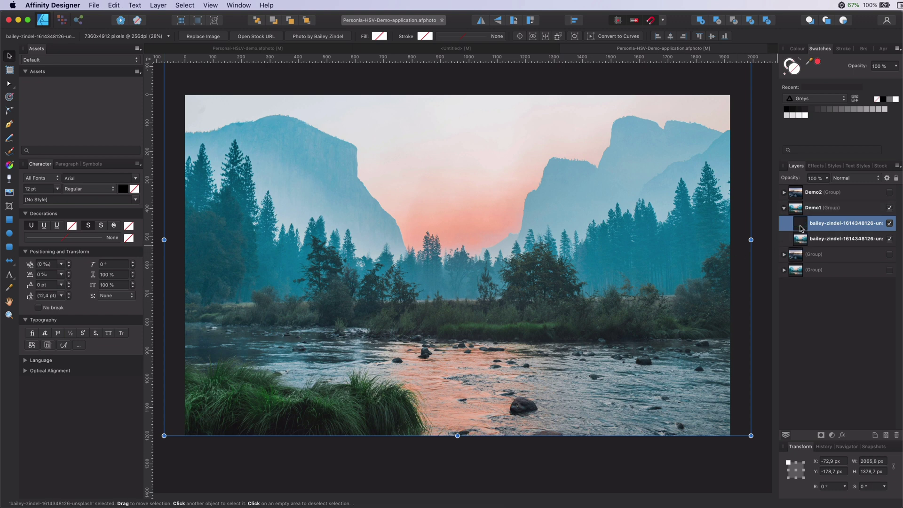
left_click(831, 436)
- Add an HSL Shift adjustment in HSV mode to the photo copy with luminosity shift 100%
left_click(836, 462)
left_click(599, 286)
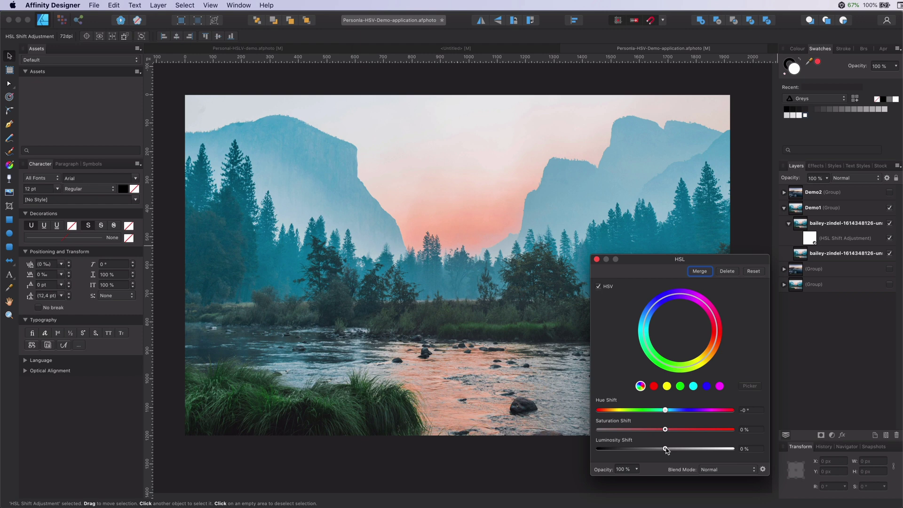
left_click_drag(665, 448, 777, 459)
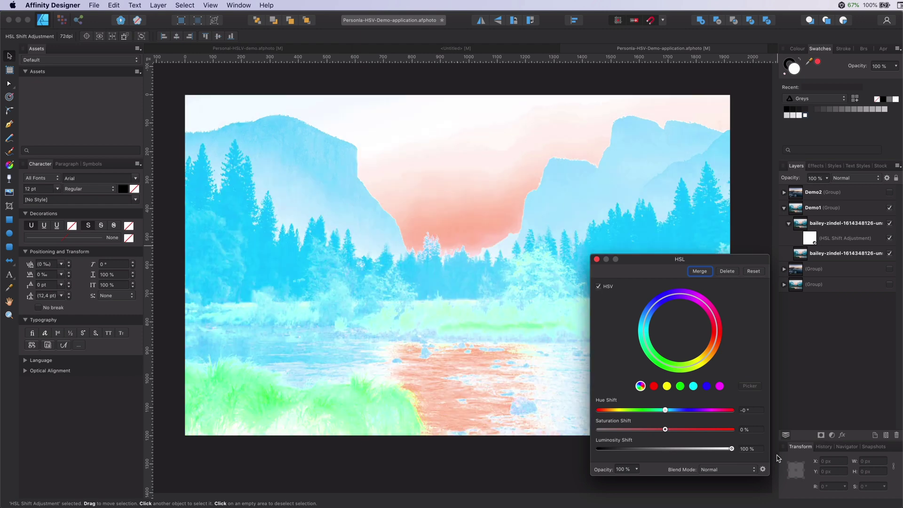
left_click(596, 260)
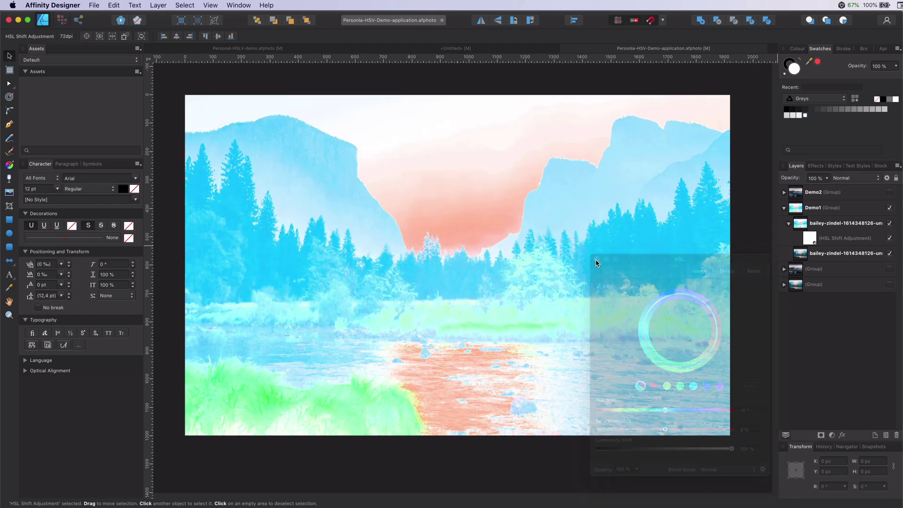
- Blend the copy by Underlying Composition, dragging the top-left node to bottom-left
left_click(796, 226)
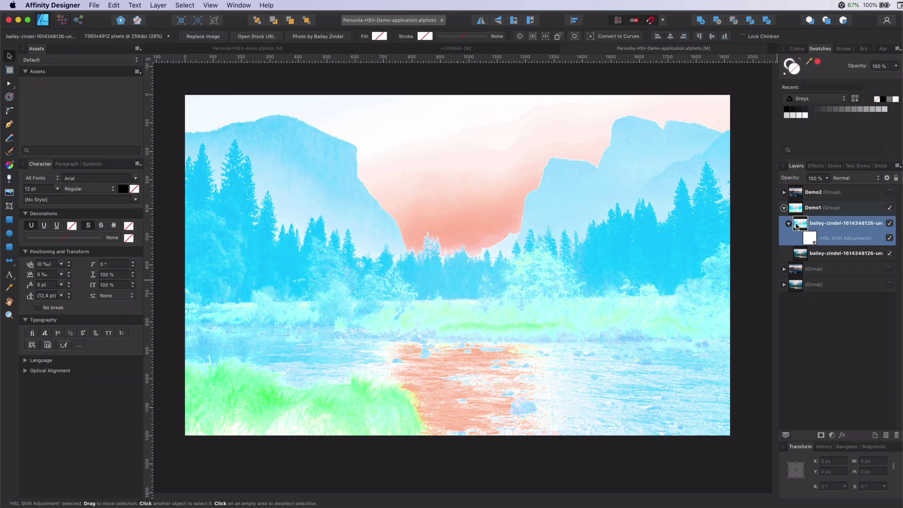
left_click(887, 180)
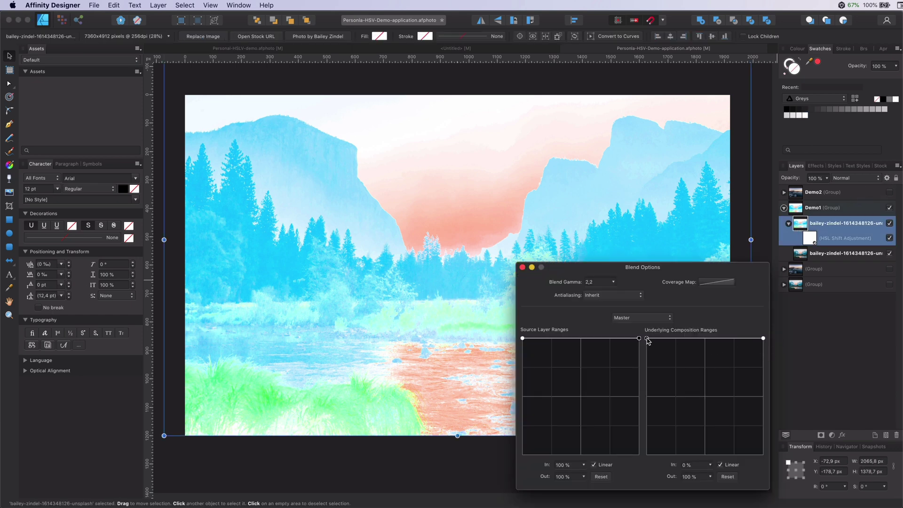
left_click_drag(648, 340, 643, 486)
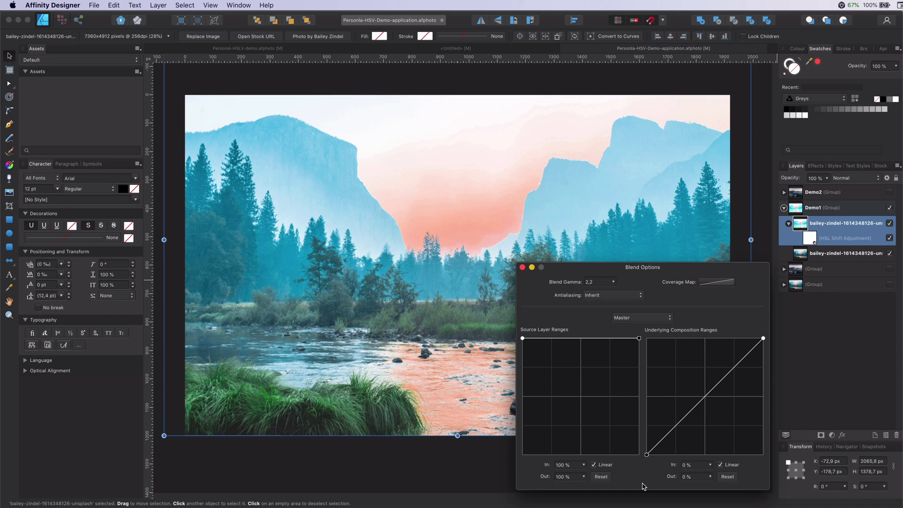
- Duplicate the adjusted photo layer and set its HSL adjustment's saturation shift to 100%
left_click(523, 267)
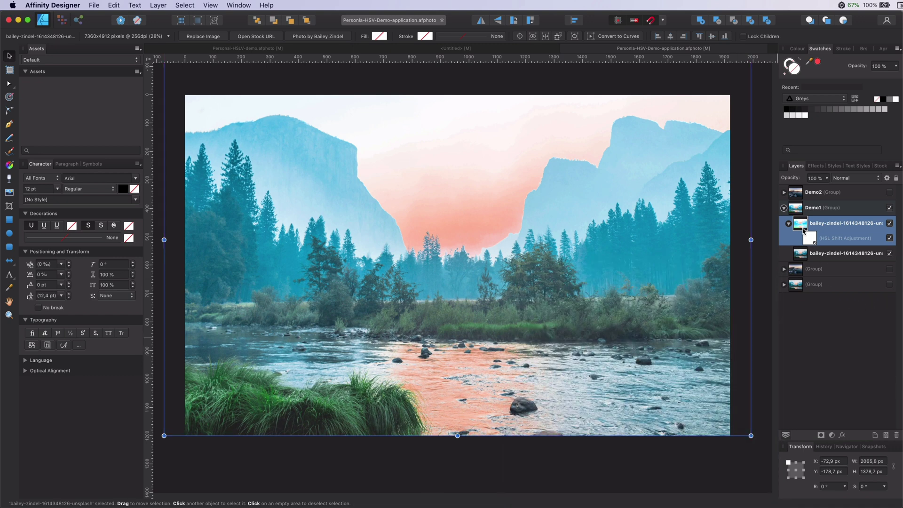
key("super+j")
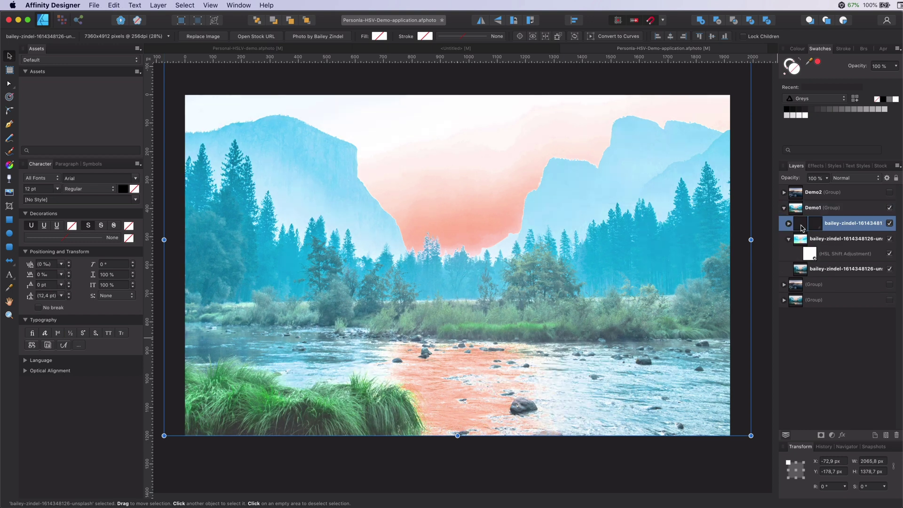
left_click(786, 223)
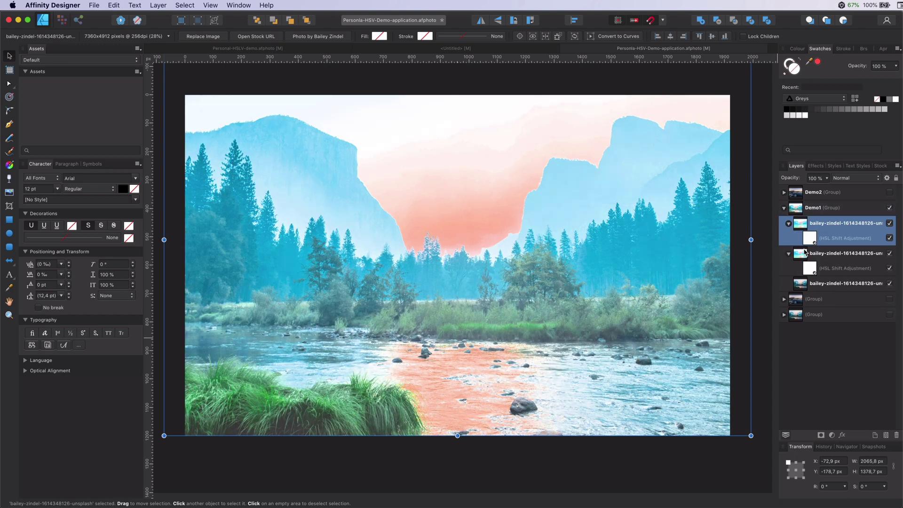
double_click(809, 238)
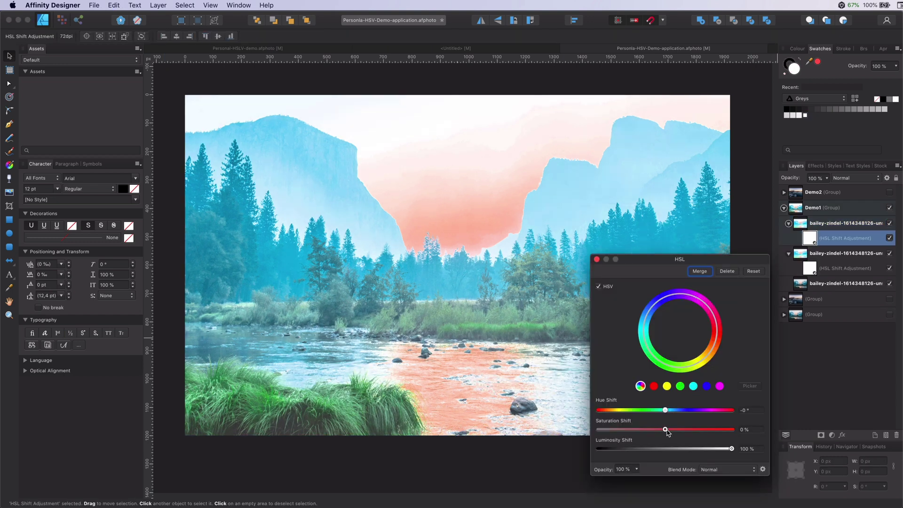
mouse_move(665, 431)
left_mouse_down()
mouse_move(731, 429)
mouse_move(665, 450)
left_mouse_up()
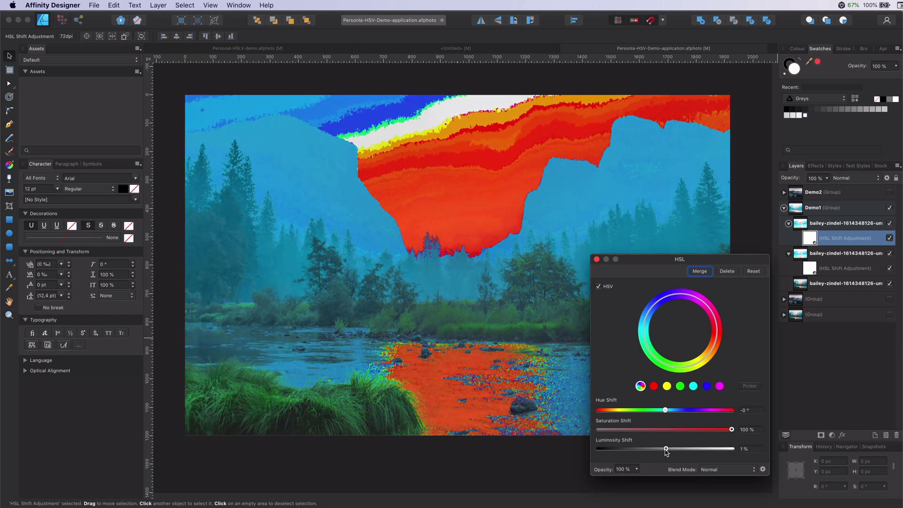
left_click(597, 260)
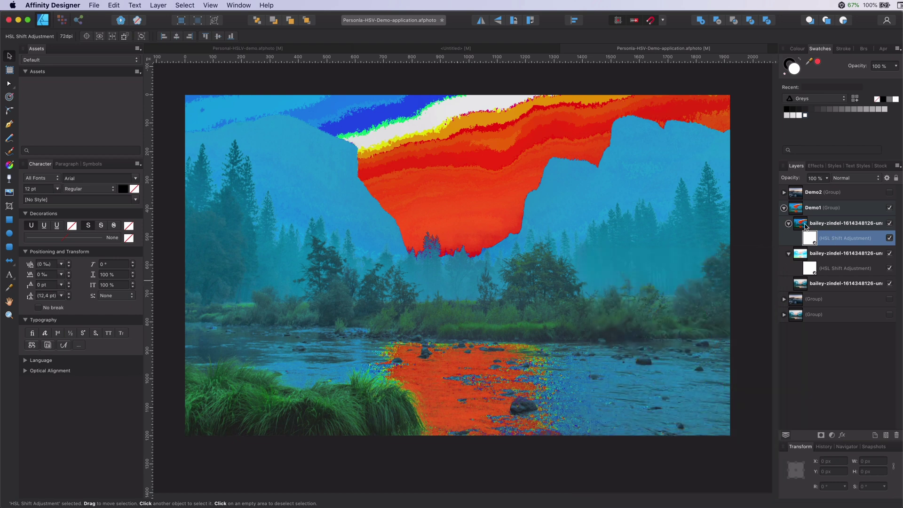
- Invert the saturated copy's source and underlying blend ranges so both fall from full to zero
left_click(805, 227)
left_click(887, 179)
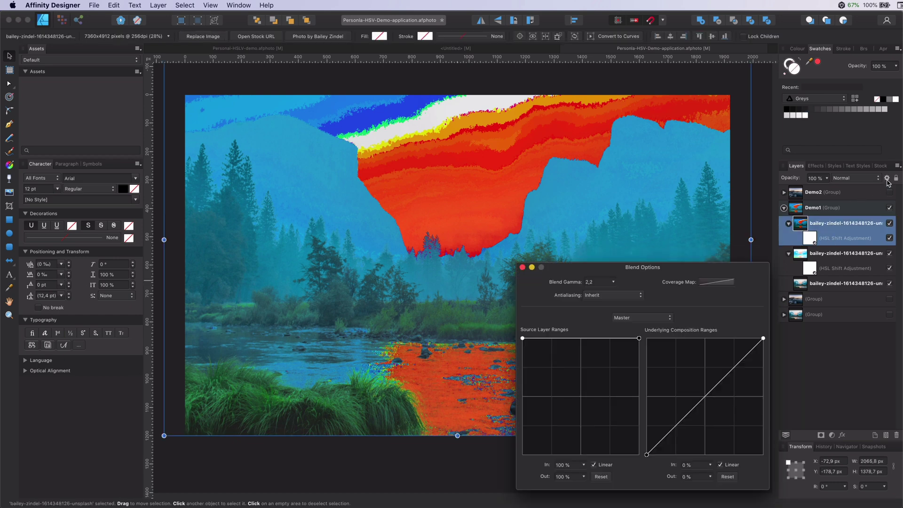
left_click_drag(646, 455, 663, 310)
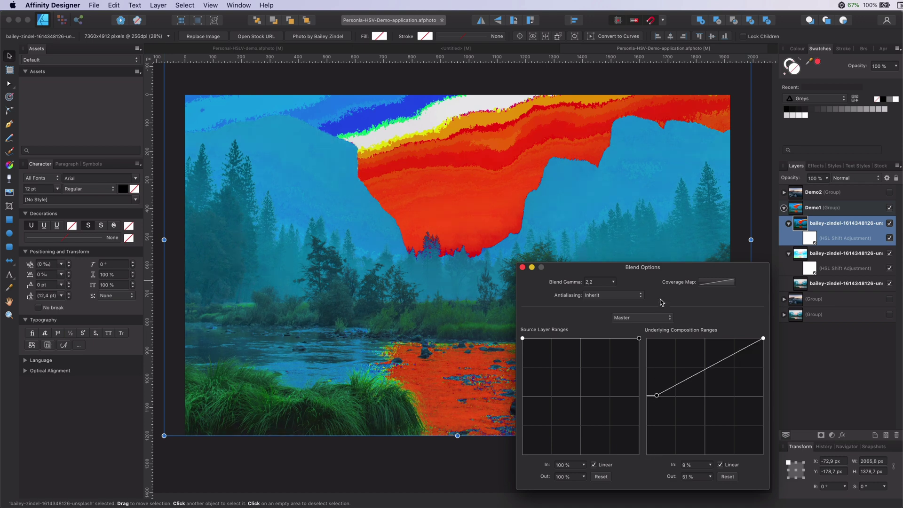
left_click_drag(763, 338, 763, 454)
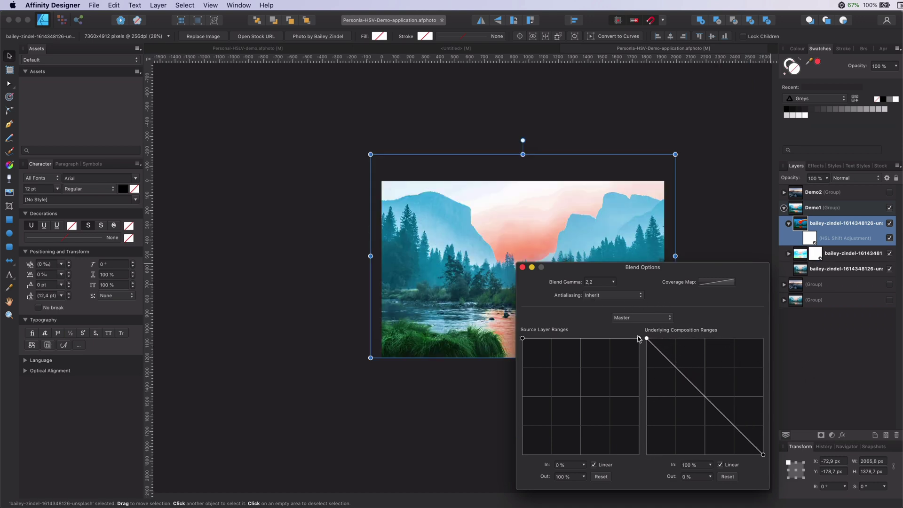
left_click_drag(639, 339, 640, 477)
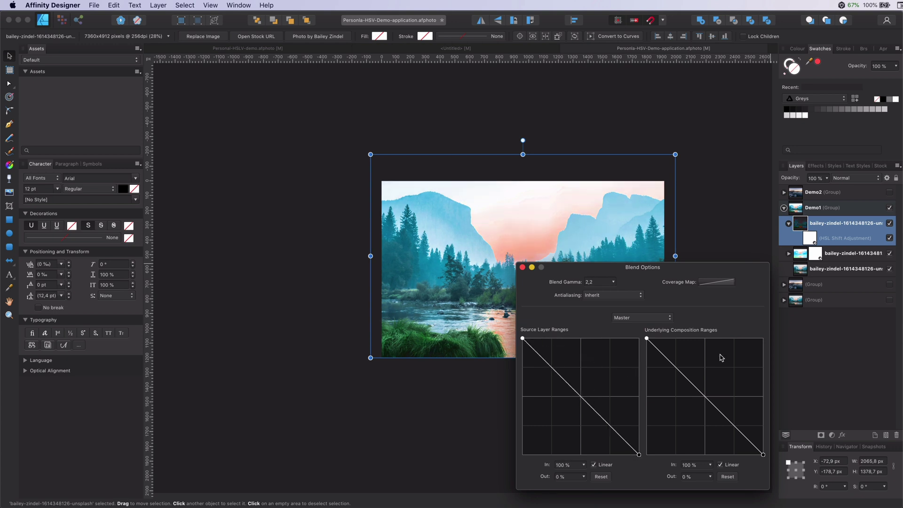
- Compare both forest photo layers by toggling their visibility, then hide Demo1 and show Demo2
left_click(523, 268)
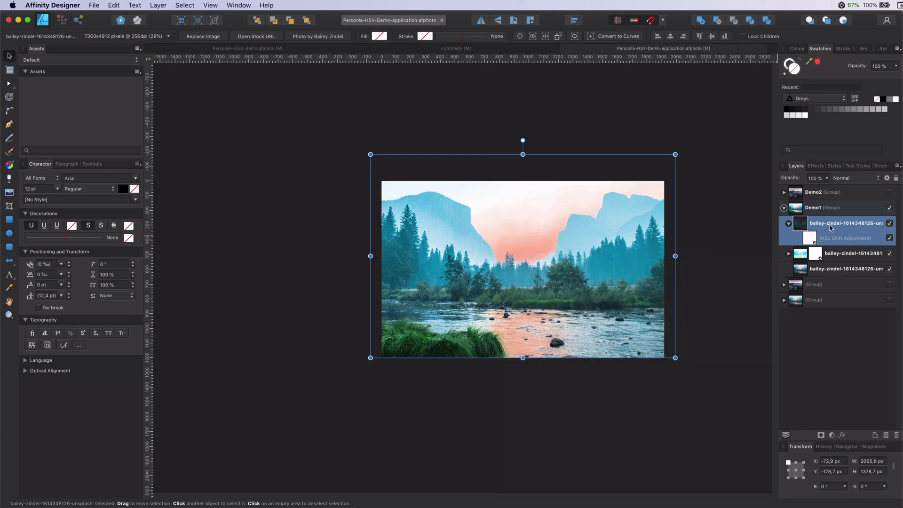
left_click(789, 224)
left_click(858, 235, "shift")
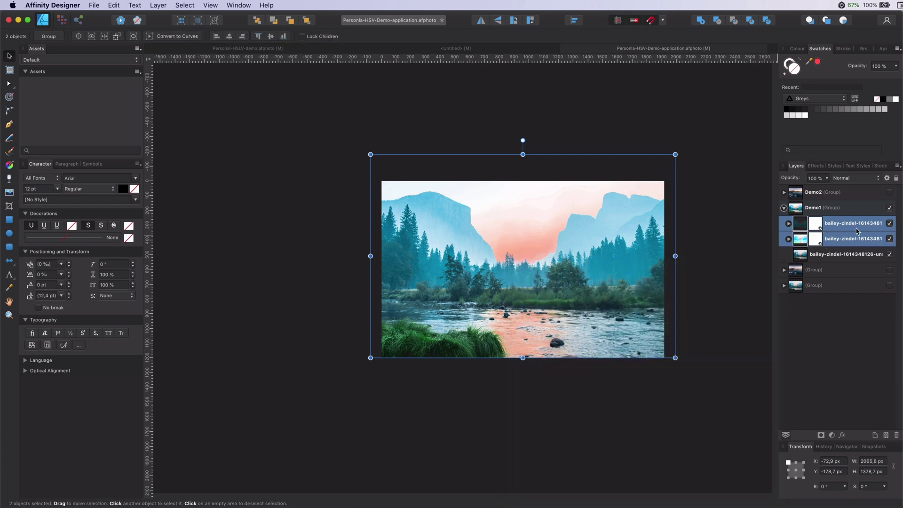
left_click(890, 223)
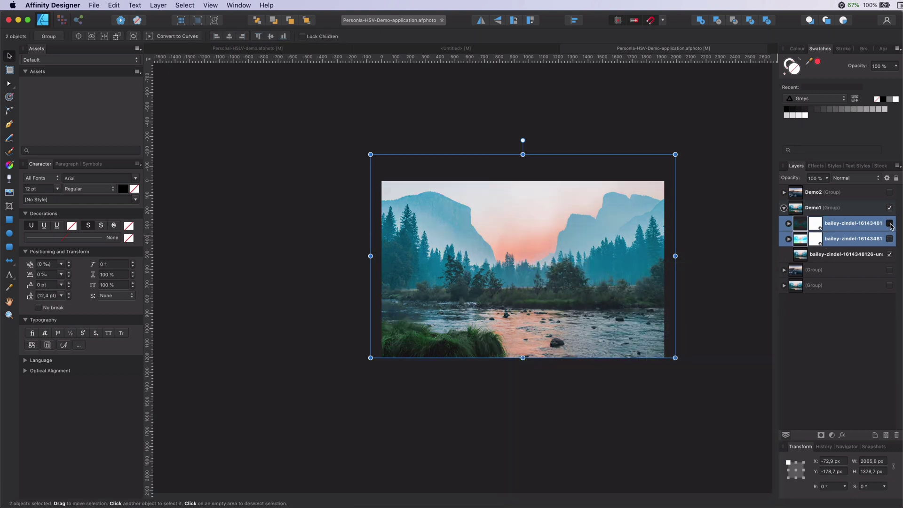
left_click(890, 224)
left_click(889, 224)
left_click(889, 224)
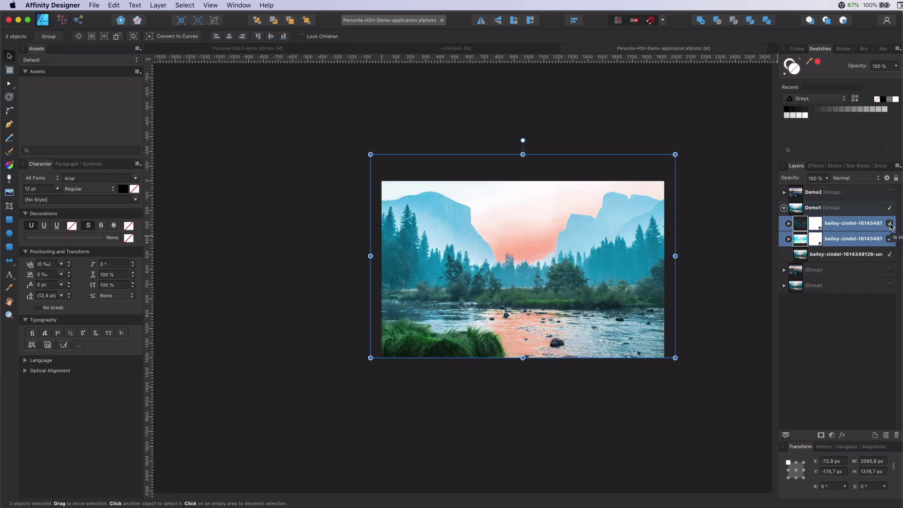
left_click(889, 207)
left_click(889, 192)
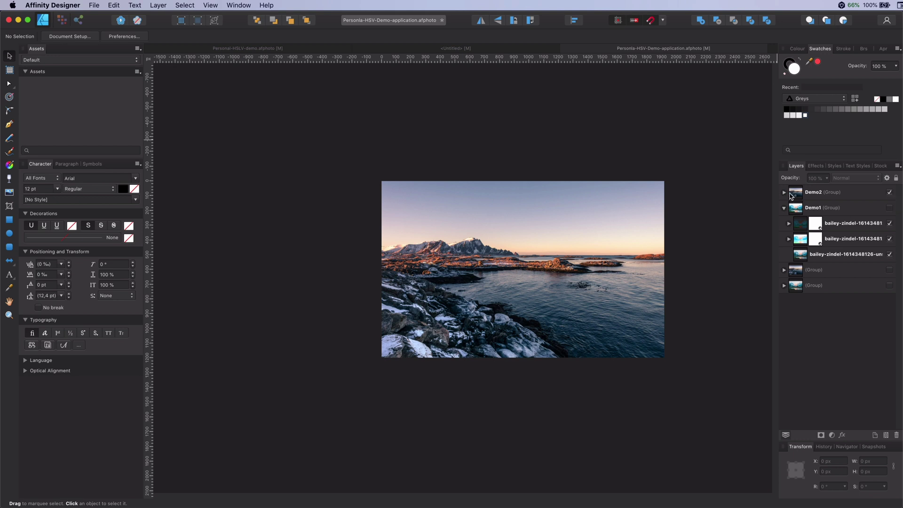
- Duplicate the coastal photo layer inside the Demo2 group
left_click(785, 192)
left_click(803, 210)
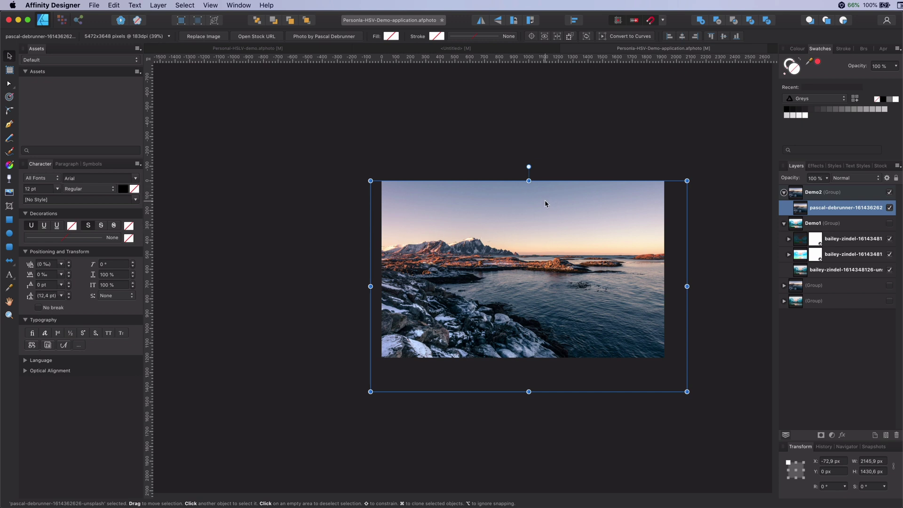
key("super+j")
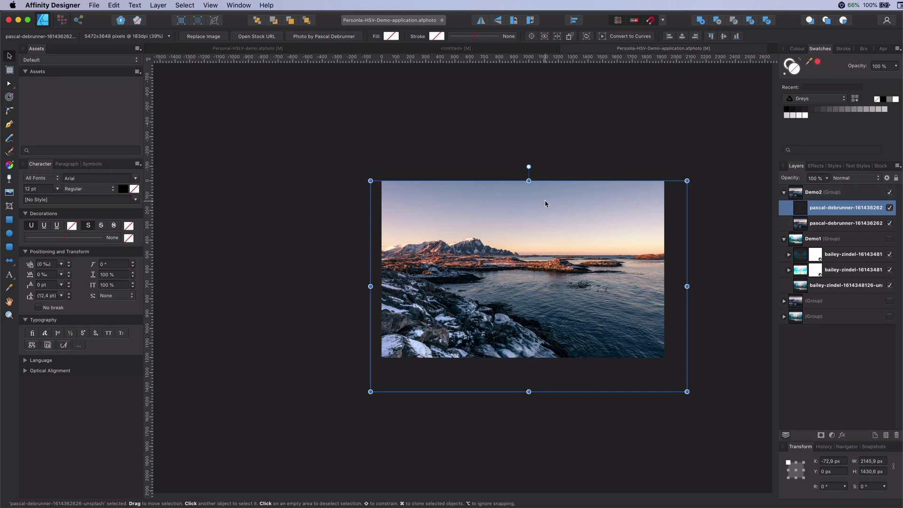
- Give the copy an HSL adjustment in HSV mode with Saturation and Luminosity Shift at 100%
left_click(832, 435)
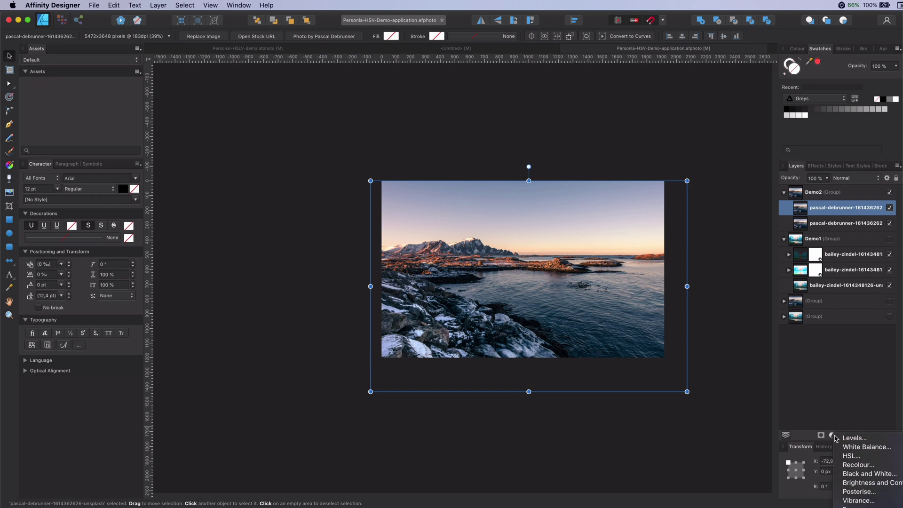
left_click(850, 455)
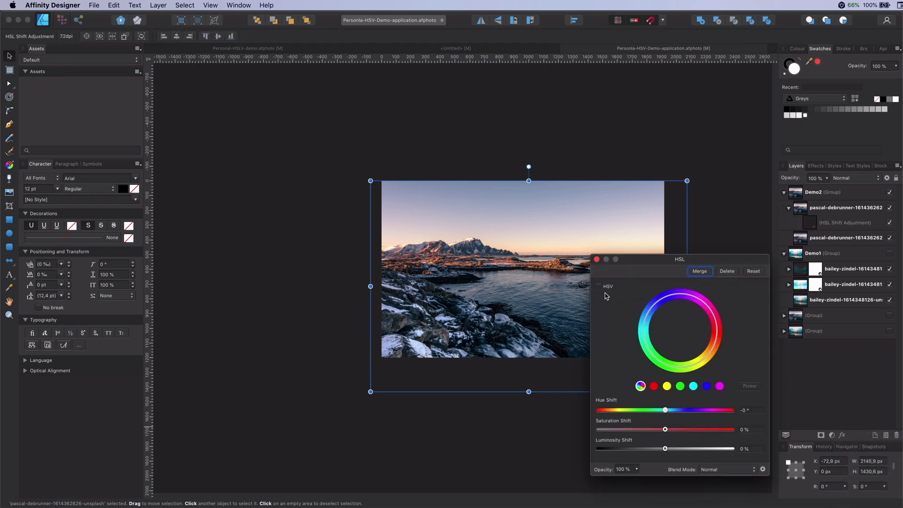
left_click(599, 287)
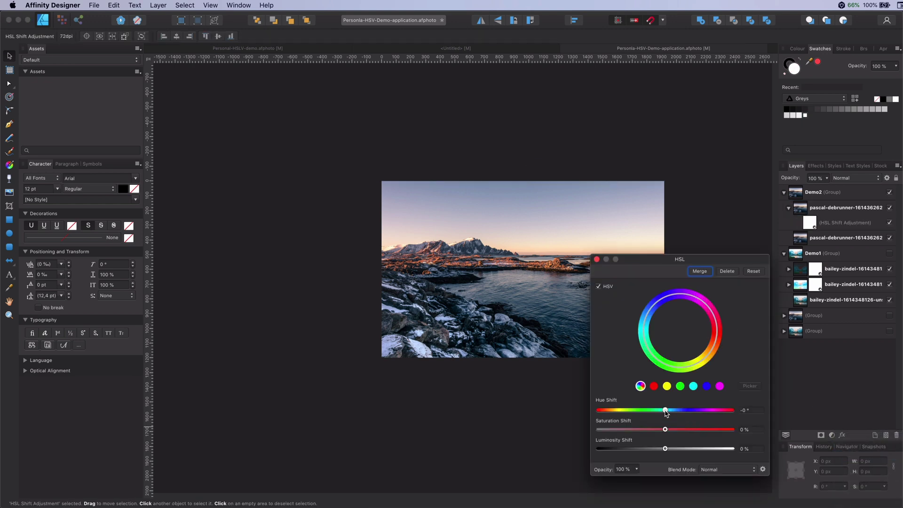
left_click_drag(664, 429, 732, 430)
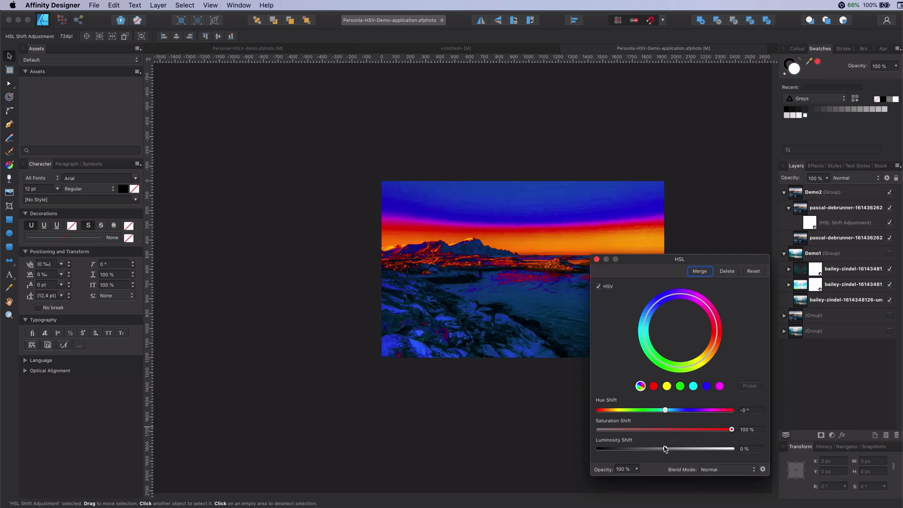
left_click_drag(665, 449, 772, 453)
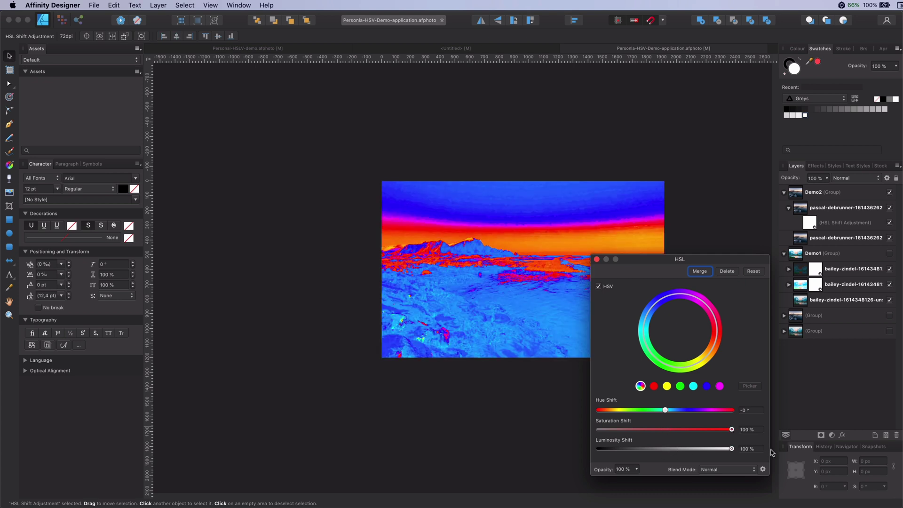
left_click(596, 259)
- In the copy's Blend Options, shape Source Layer Ranges into a single full-strength peak at 50%
left_click(856, 213)
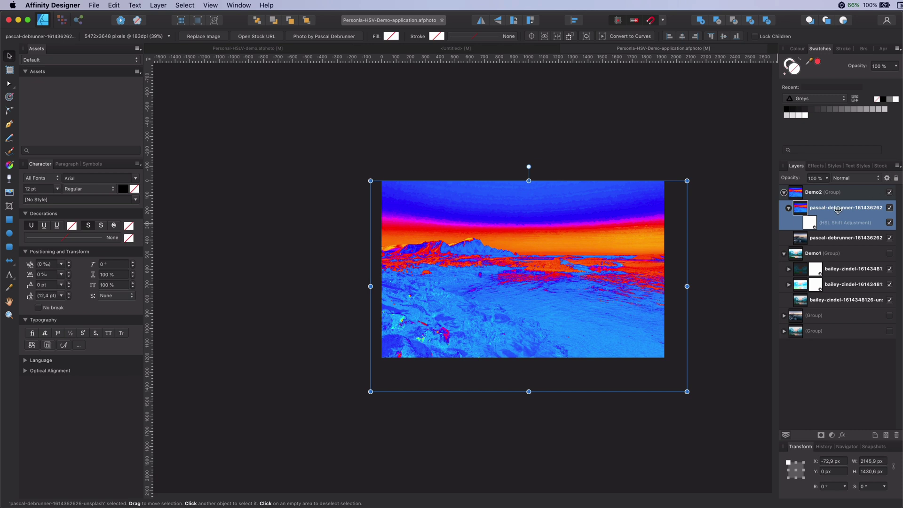
left_click(887, 178)
left_click_drag(527, 338, 527, 455)
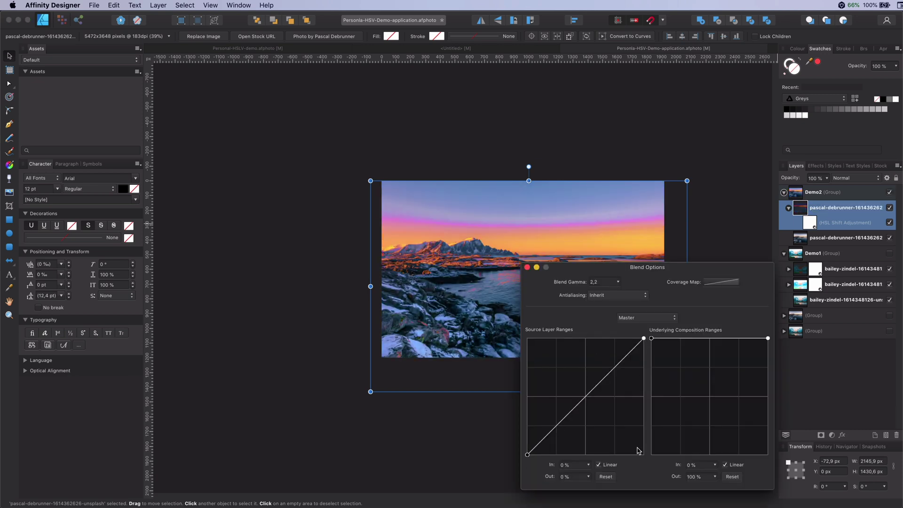
left_click_drag(643, 338, 644, 455)
left_click_drag(586, 455, 587, 321)
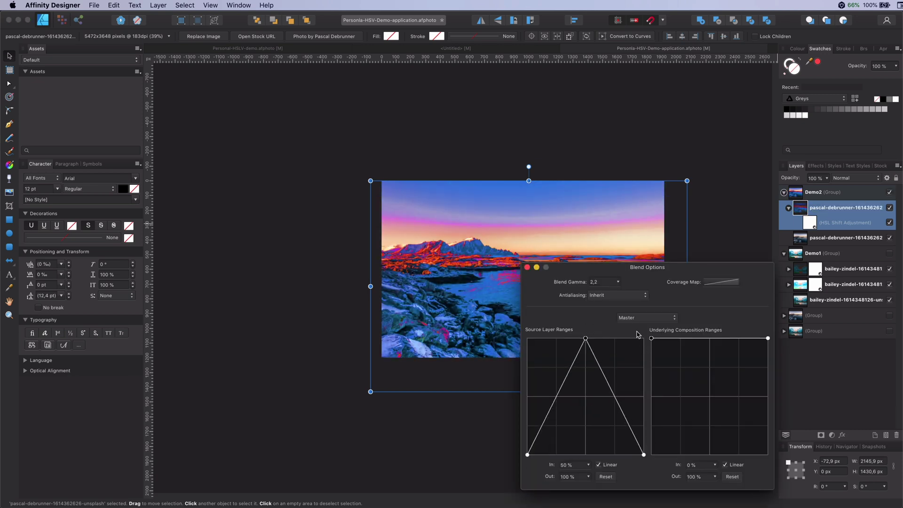
- Make the Underlying Composition range ramp from 0% shadows up to full highlights, starting near midtones
left_click_drag(651, 338, 670, 429)
left_click_drag(767, 338, 767, 385)
left_click_drag(762, 276, 348, 264)
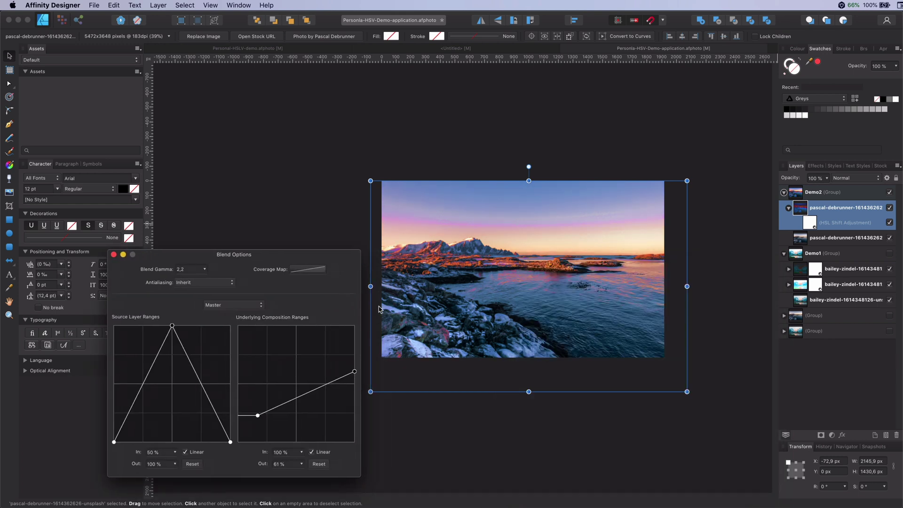
left_click_drag(256, 416, 269, 441)
left_click_drag(356, 371, 354, 325)
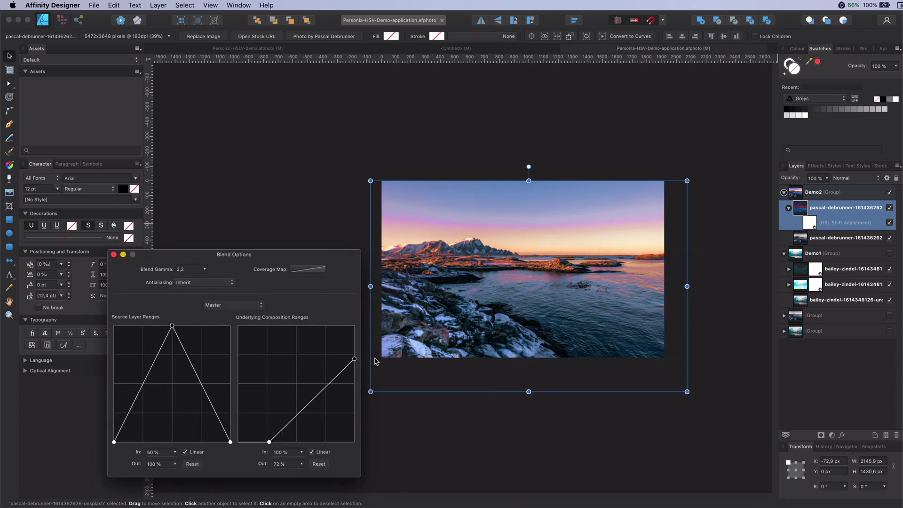
left_click_drag(269, 442, 298, 432)
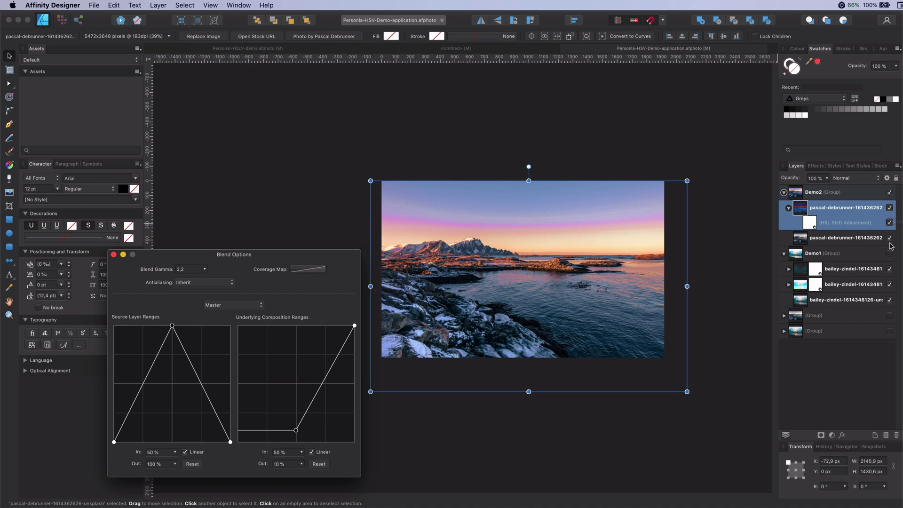
- Toggle the adjusted copy off and on to compare, then close Blend Options
left_click(890, 210)
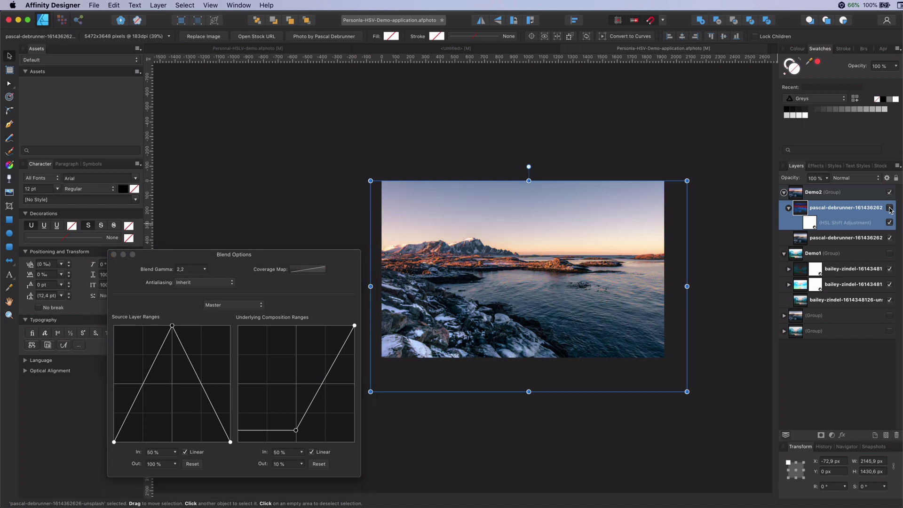
left_click(890, 209)
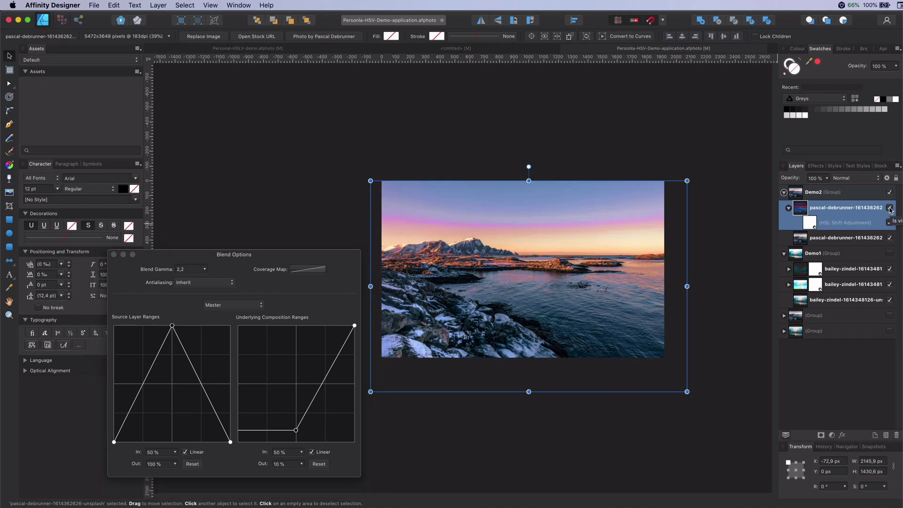
left_click(113, 254)
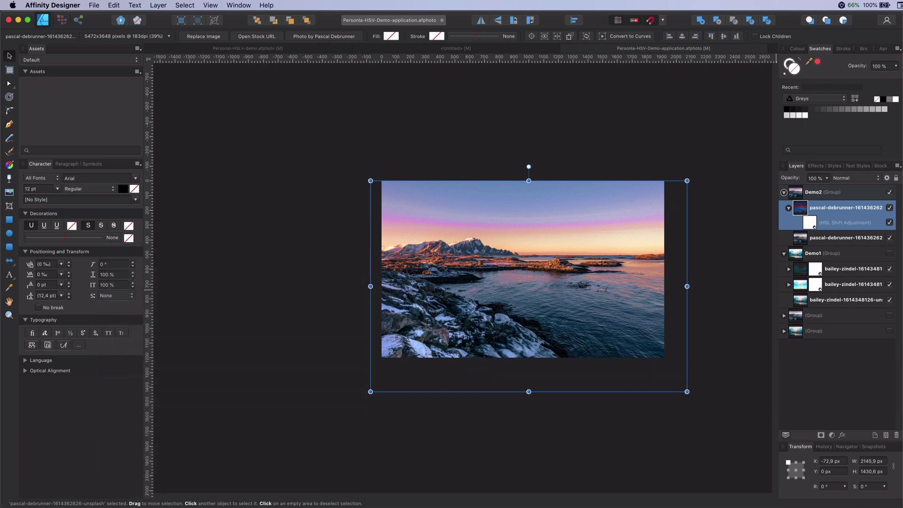